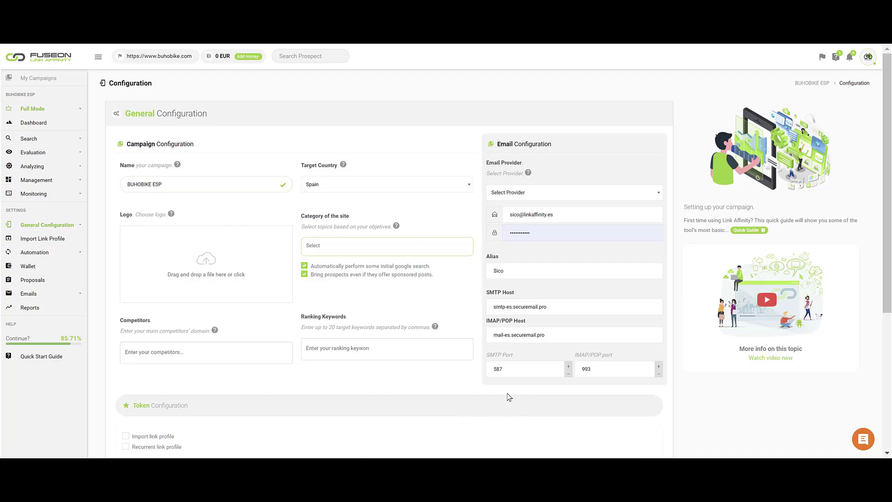
- Open the campaign's email inbox and view the list of sent mail
left_click(53, 294)
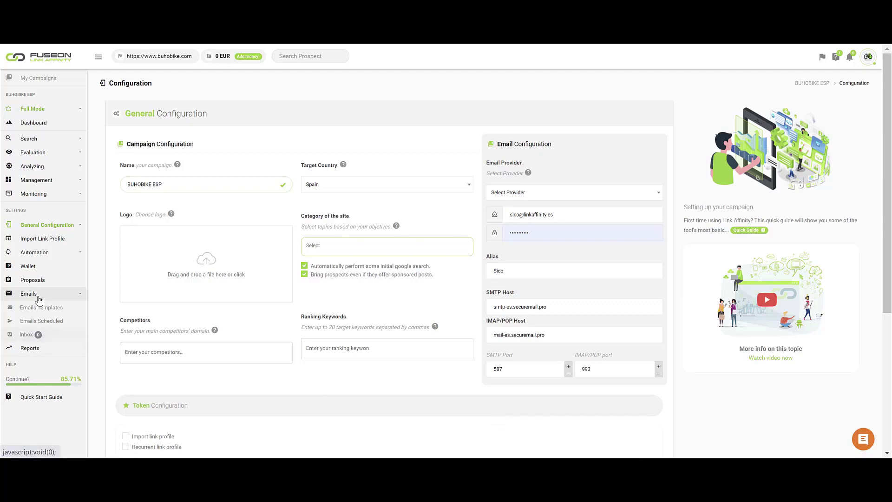
left_click(69, 296)
left_click(63, 295)
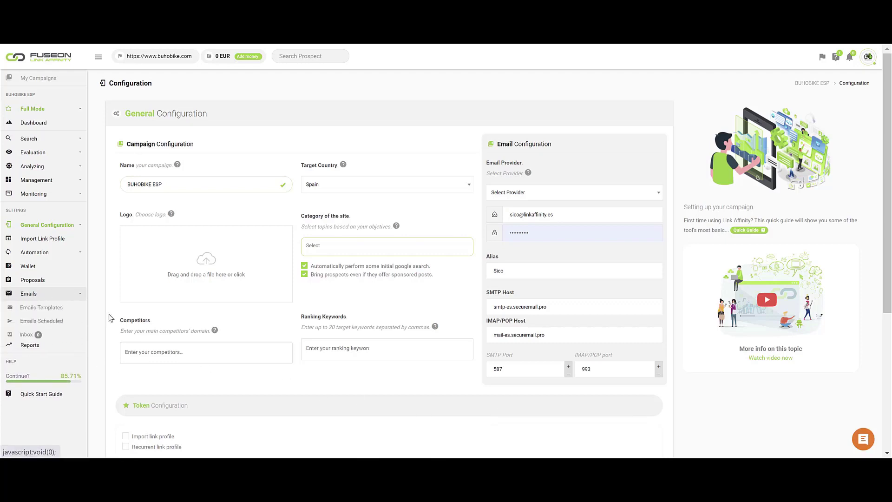
left_click(27, 335)
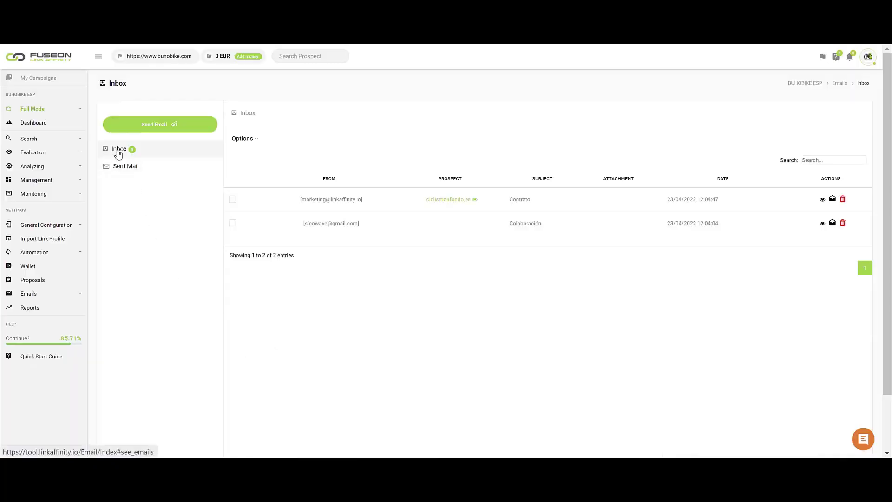
left_click(118, 171)
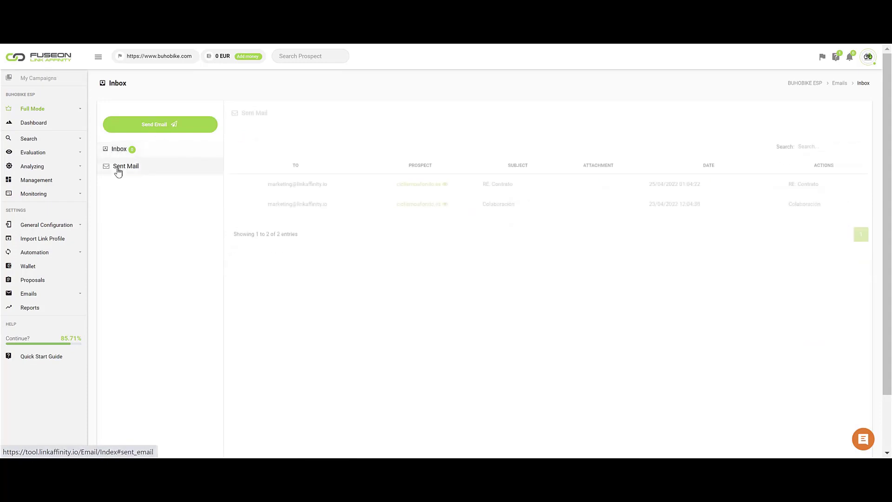
- Start a new email for the prospect ciclismoafondo.es and choose its marketing contact as the recipient
left_click(146, 123)
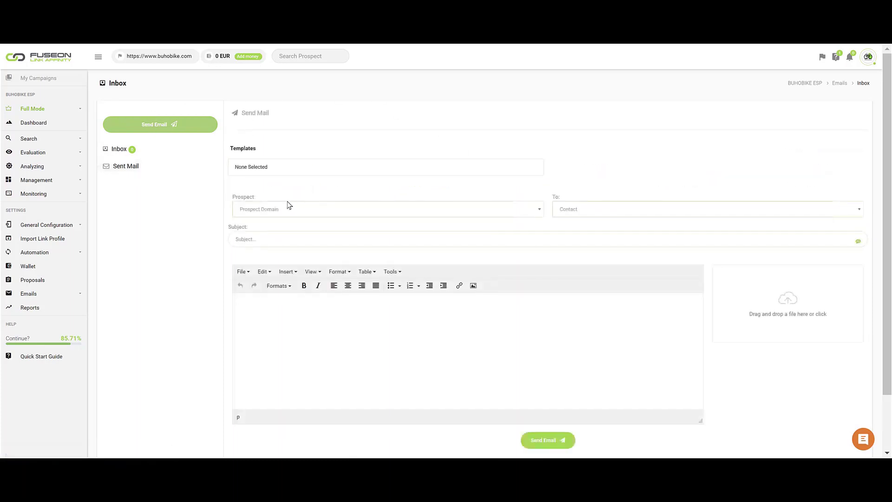
left_click(265, 209)
type("cicli")
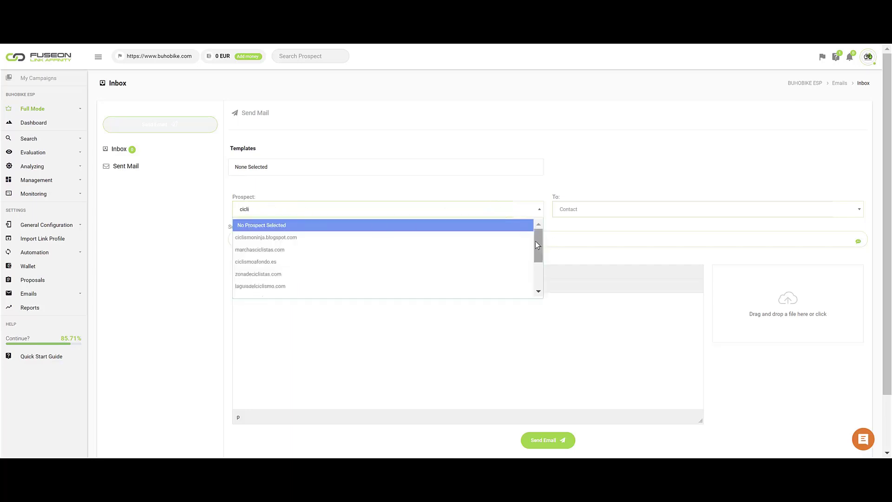
mouse_move(536, 241)
left_mouse_down()
mouse_move(531, 262)
mouse_move(534, 233)
mouse_move(533, 258)
left_mouse_up()
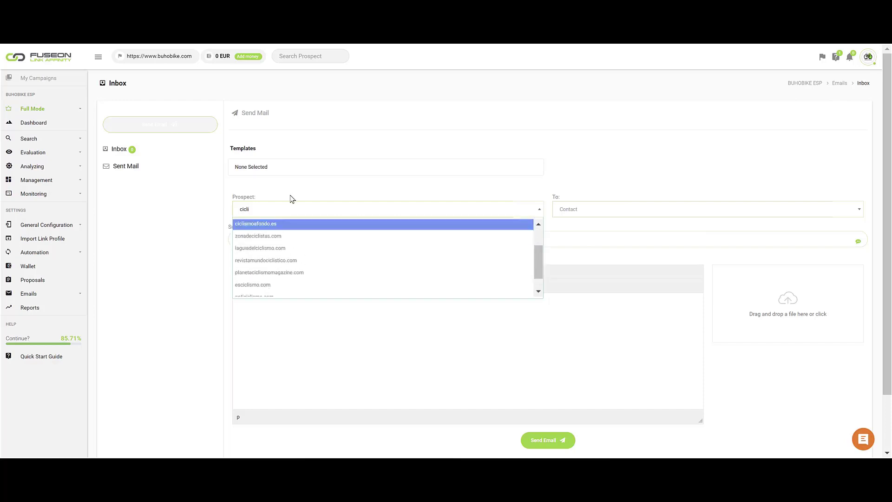
type("smoa")
left_click(278, 237)
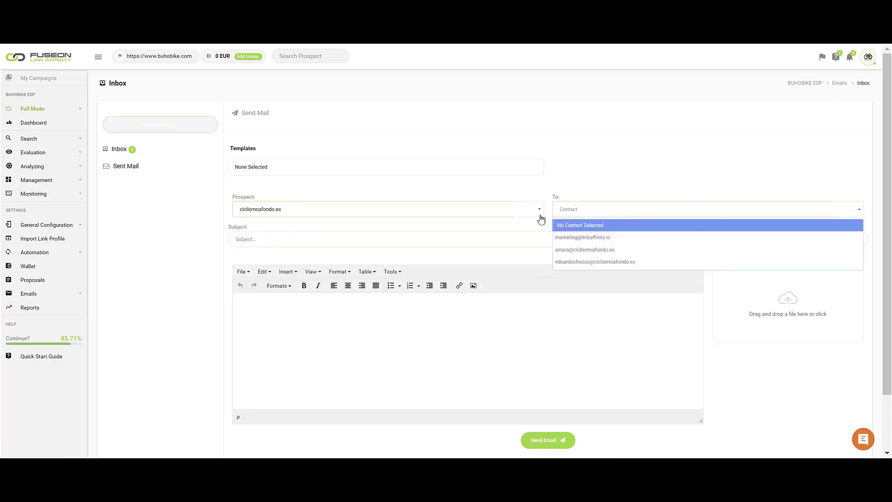
left_click(562, 238)
- Fill in the draft with the subject "sdfsdfs" and the body text "sfdfsfsdfs"
left_click(255, 241)
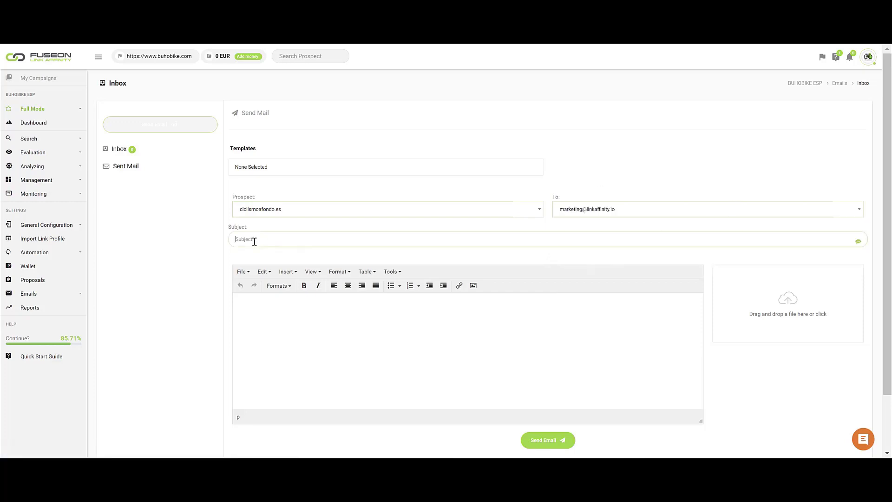
type("sdfsdfs")
left_click(310, 324)
type("sfdfsfsdfs")
- Return to the inbox and examine the sender and prospect details of the received emails
left_click(119, 149)
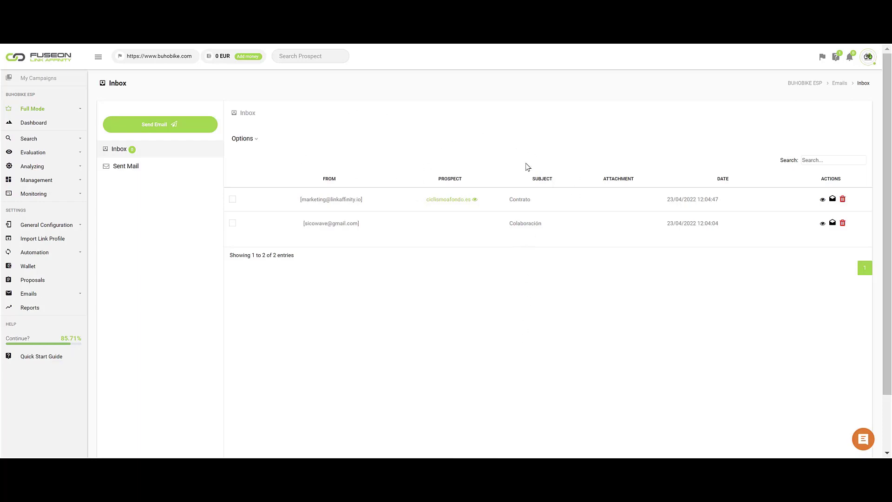
left_click_drag(355, 200, 300, 200)
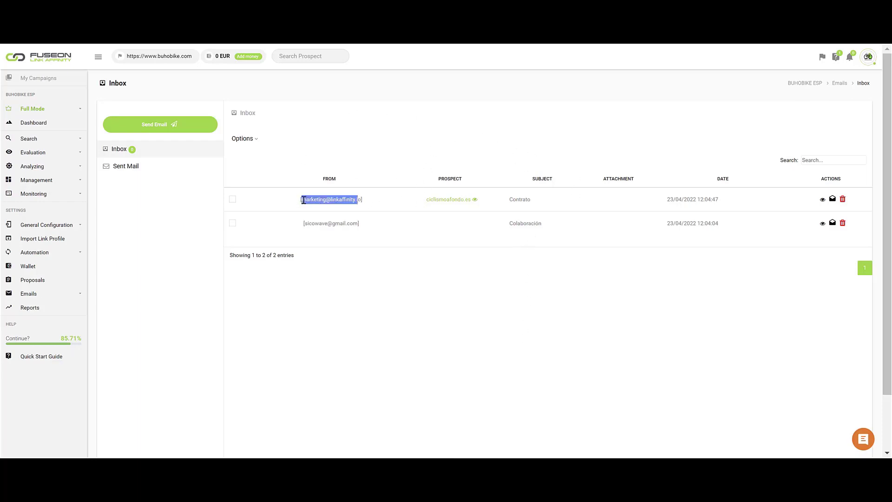
left_click(365, 147)
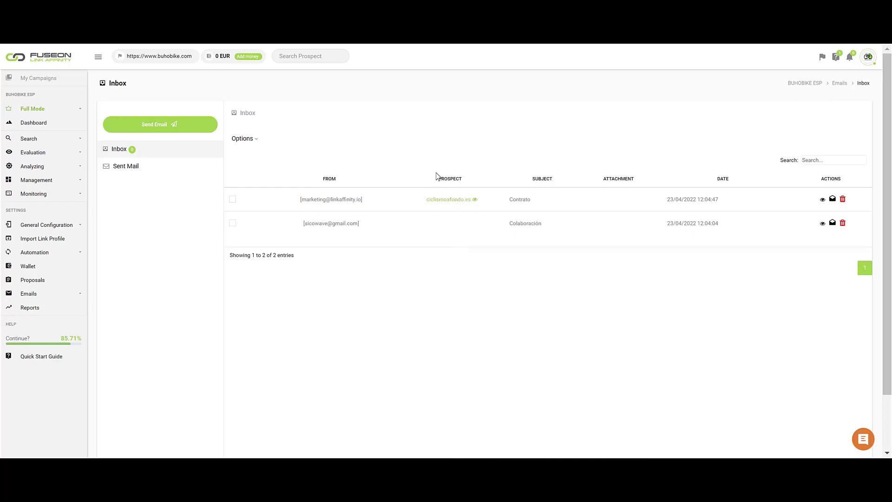
left_click_drag(438, 179, 466, 180)
left_click(468, 156)
- Start a new email for the prospect mountainbike.es and choose its Gmail contact as the recipient
left_click(160, 123)
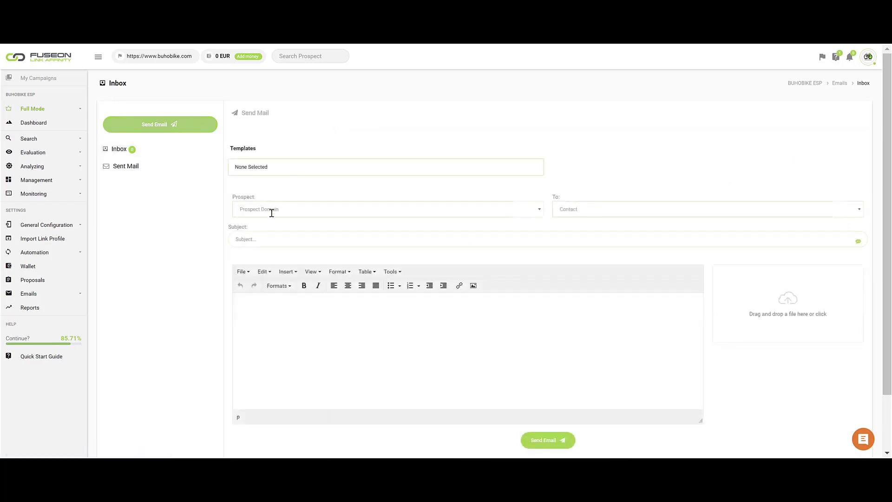
left_click(271, 210)
type("moun")
key("BackSpace")
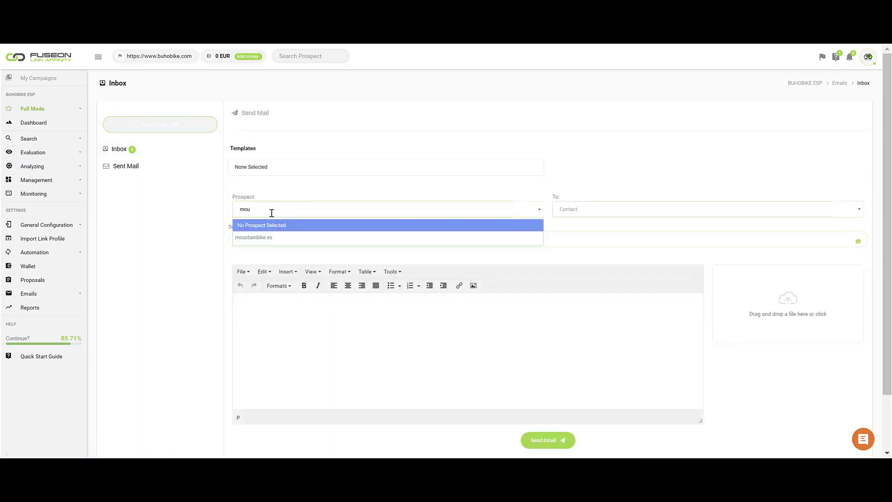
left_click(255, 237)
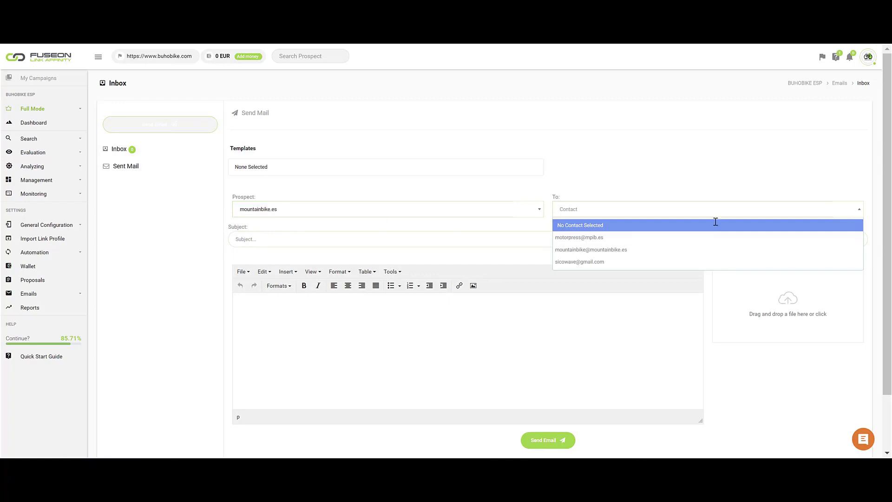
left_click(581, 263)
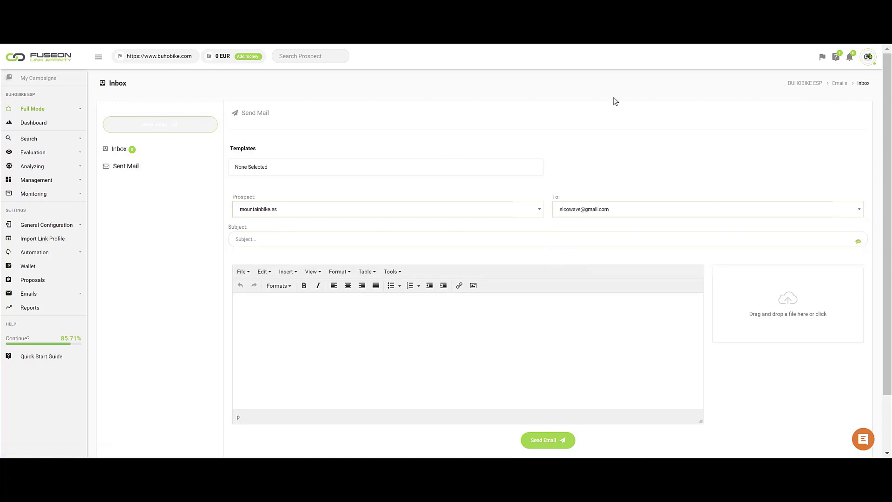
- Enter the subject "dsdfsdfdsf" and the body "sdfsdfsdfsdfsdfsd", and send the email to the mountainbike.es contact
left_click(303, 235)
type("dsdfsdfdsf")
left_click(304, 324)
type("sdfsdfsdfsdfsdfsd")
left_click(546, 445)
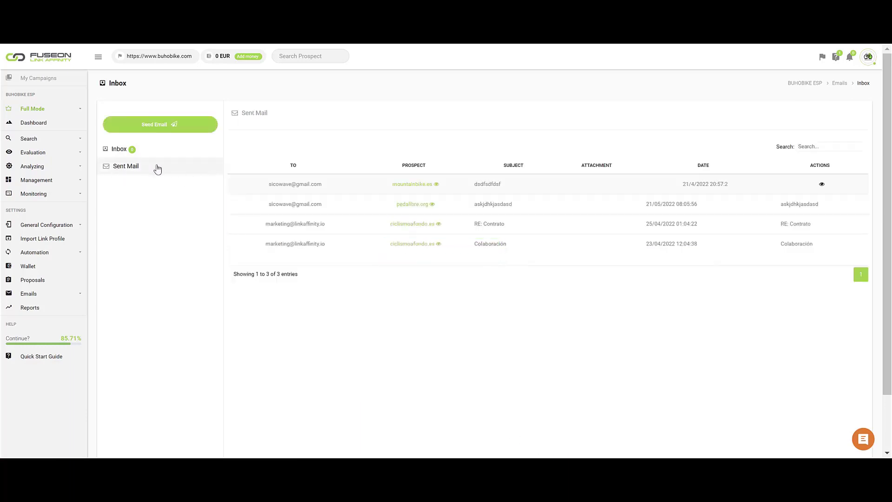
- Open the mountainbike.es prospect from the sent mail and examine the email recorded in its history
left_click(417, 187)
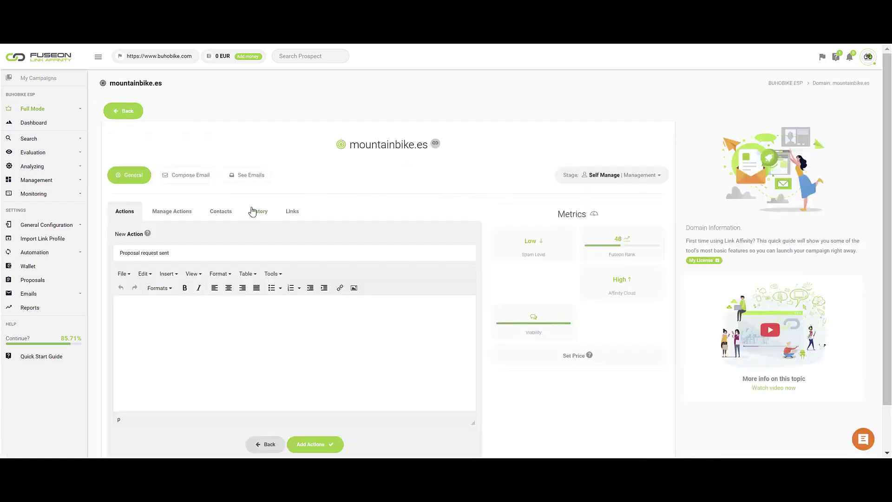
left_click(257, 210)
left_click(145, 255)
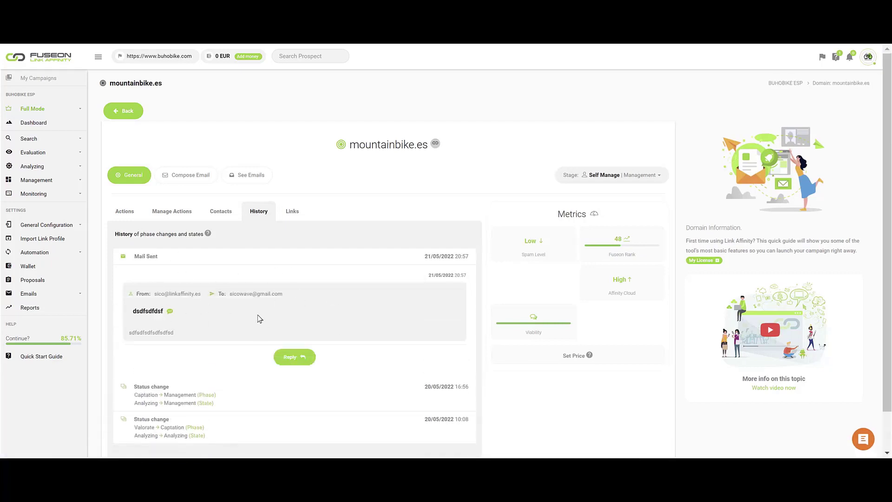
left_click(258, 318)
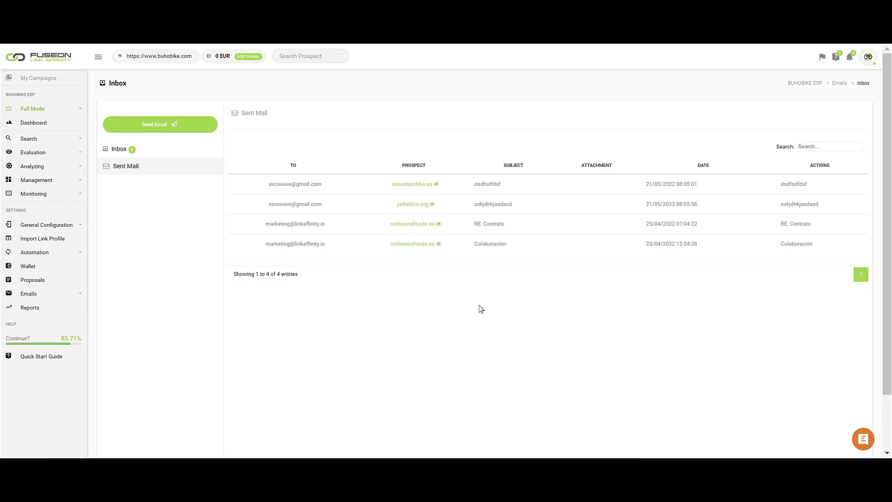
- Start a new email template named "Posible colaboración" with a subject made of the sender's full name and "Buhobike"
left_click(31, 293)
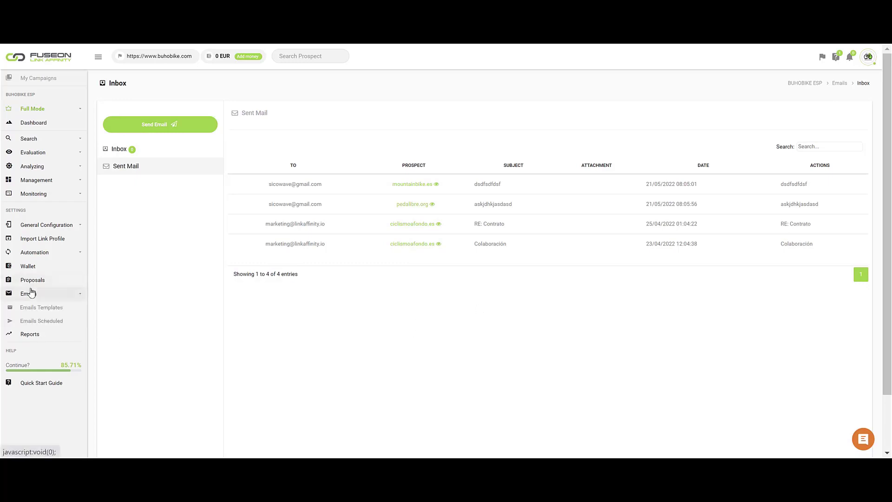
left_click(44, 311)
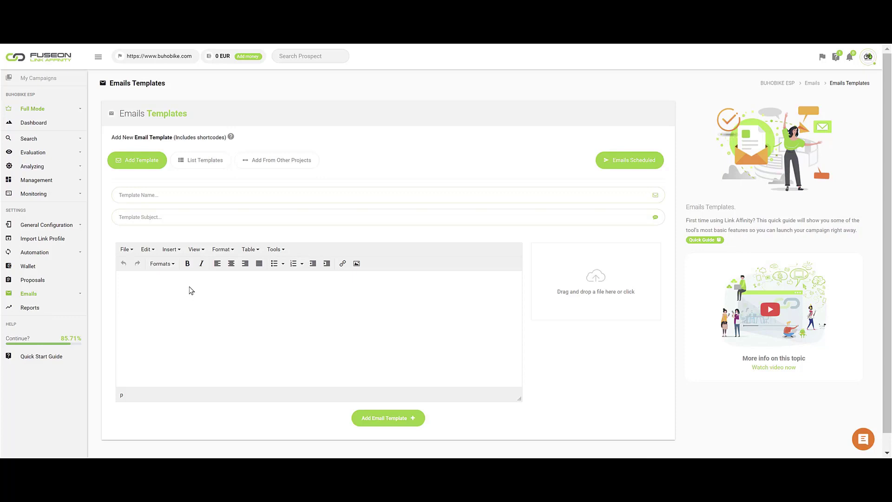
left_click(154, 192)
type("Posible colaboración")
left_click(146, 217)
type("Sico de Andrés - Buhobike")
- Write sample text beginning "aksdha sd askdahksd" in the template body and paste the sender's contact signature below it
left_click(215, 307)
type("aksdha sd askdahksd a")
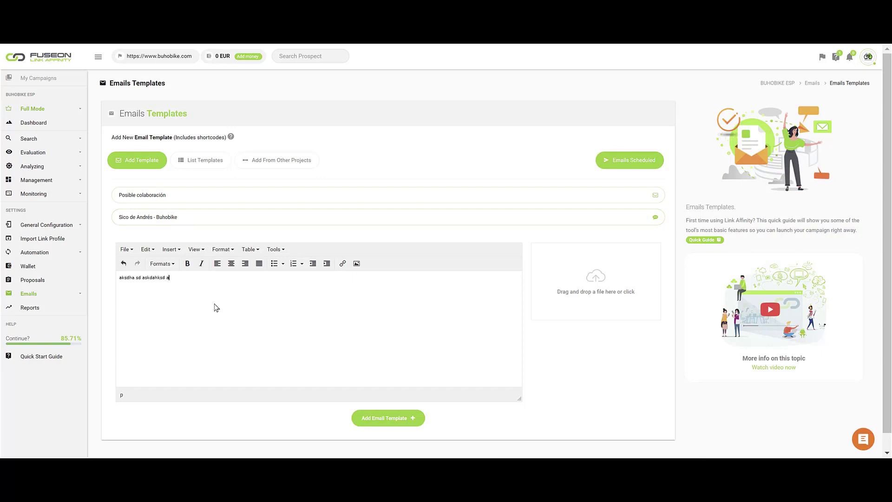
type("kjshd ksjdh aksjd as a sdaksjda sd  a sdkajshd asd")
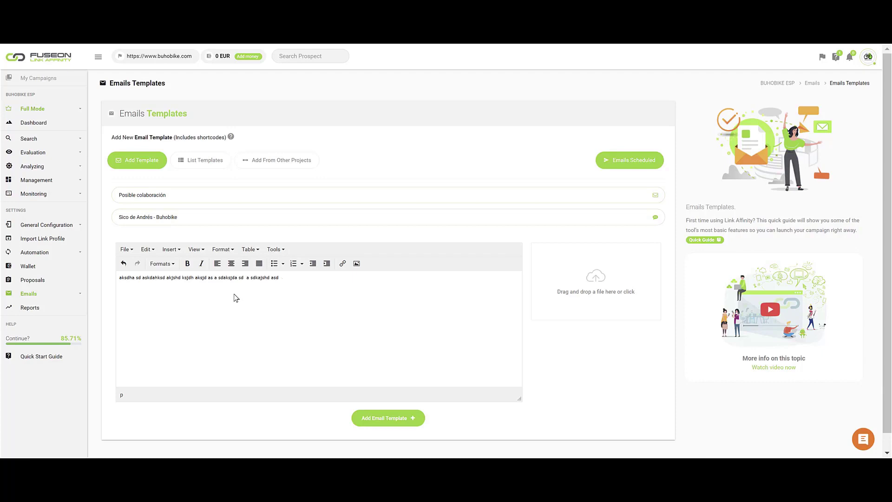
key("ctrl+v")
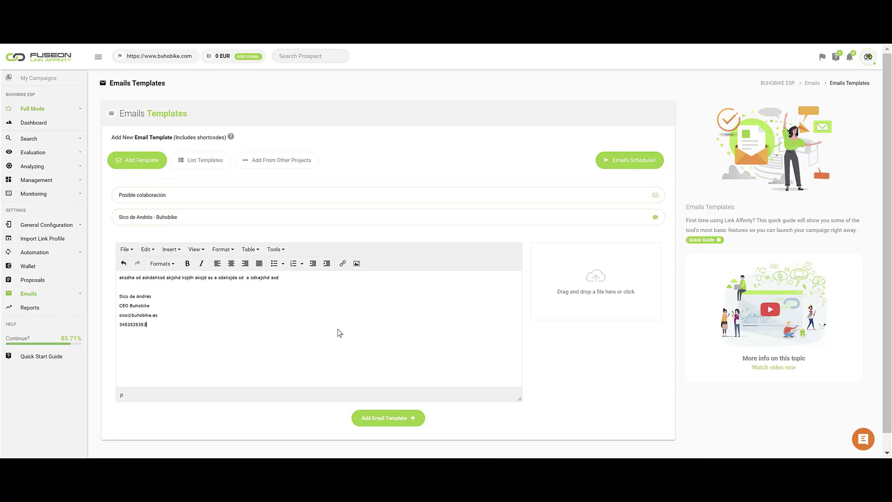
- Copy the {{Domain}} shortcode from the template help and paste it at the end of the first body line
left_click(288, 278)
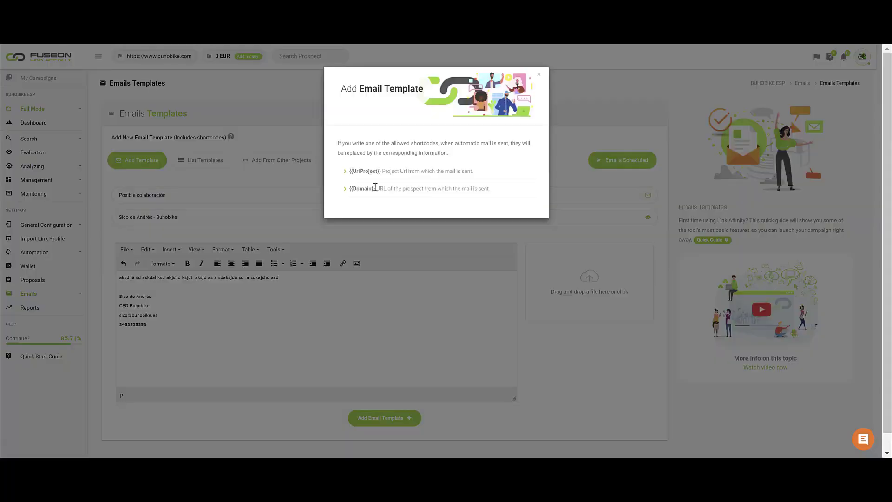
left_click_drag(375, 187, 349, 189)
key("ctrl+c")
left_click(538, 74)
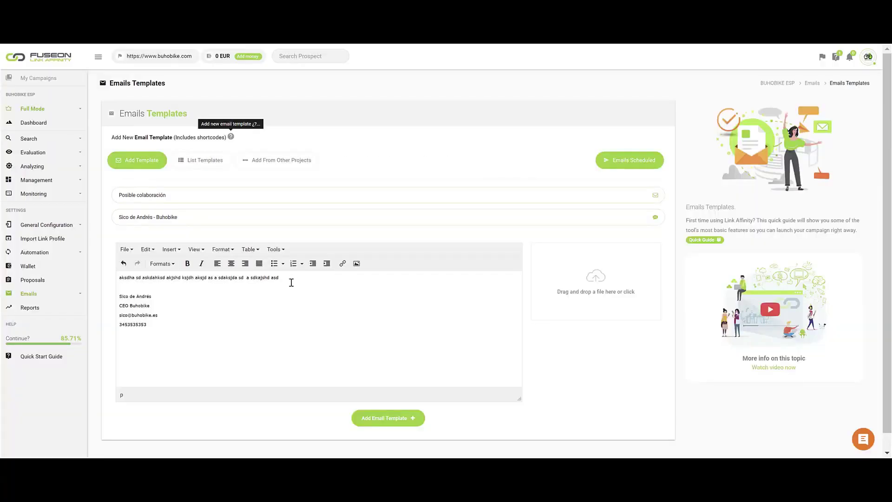
left_click(294, 277)
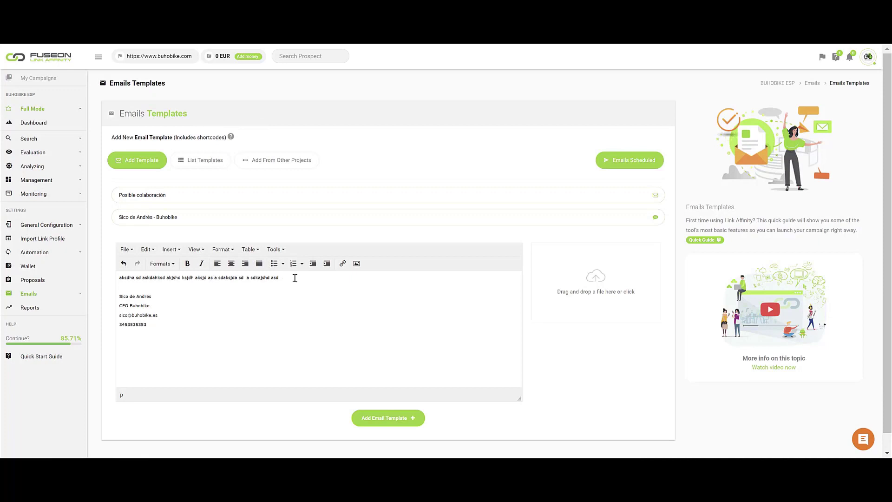
key("ctrl+v")
left_click_drag(314, 278, 279, 278)
left_click(327, 278)
- List the saved email templates and preview "Posible colaboración - ESP"
left_click(197, 161)
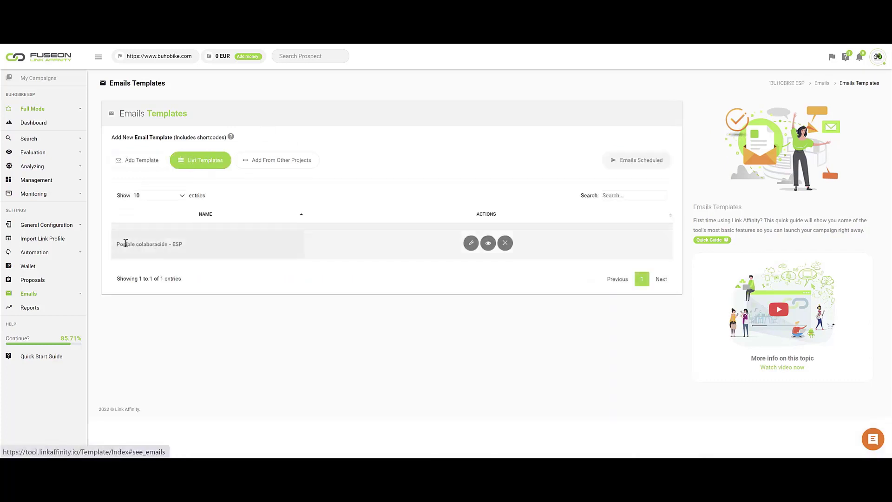
left_click(488, 243)
left_click(641, 266)
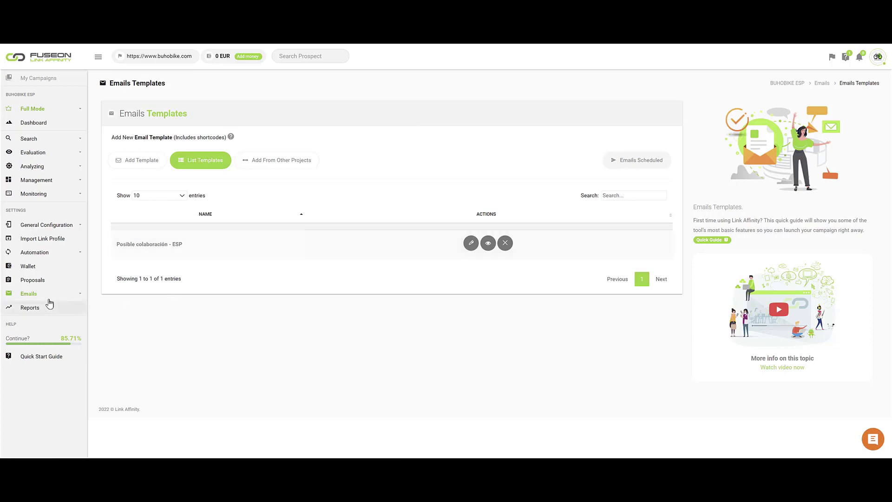
- Compose a new inbox email to the Gmail contact of mountainbike.es and apply the "Posible colaboración - ESP" template
left_click(61, 294)
left_click(31, 336)
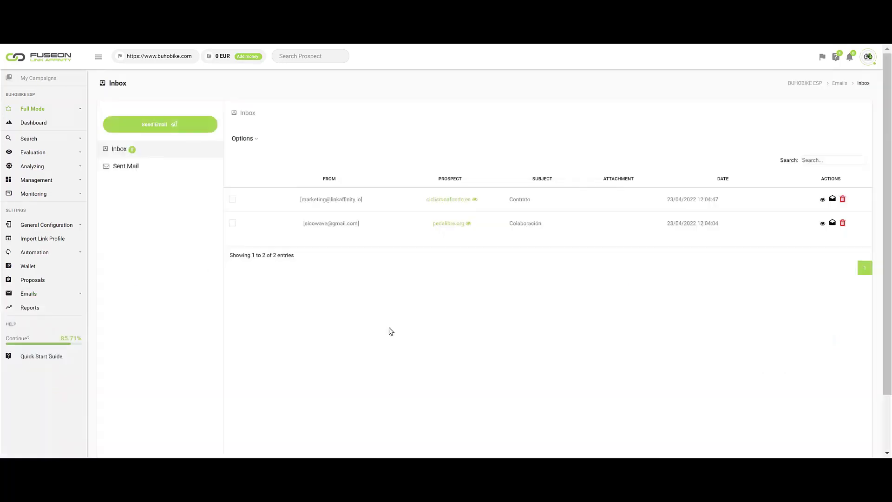
left_click(167, 123)
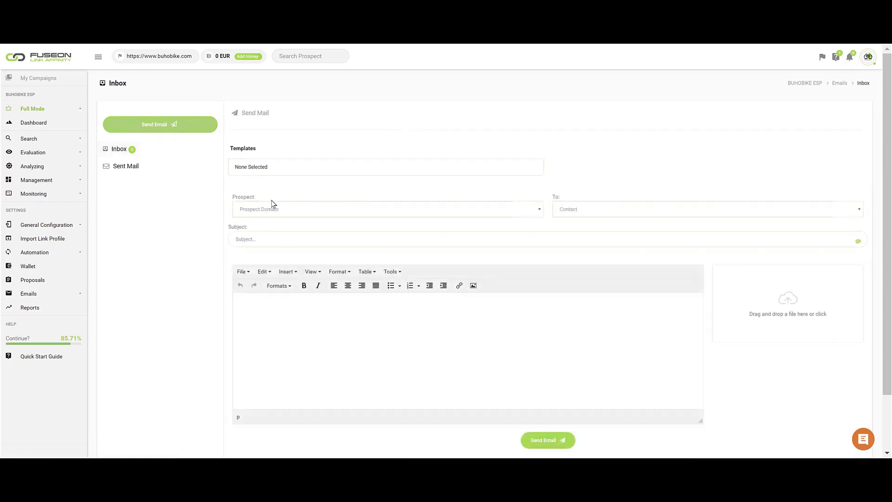
left_click(269, 205)
type("moun")
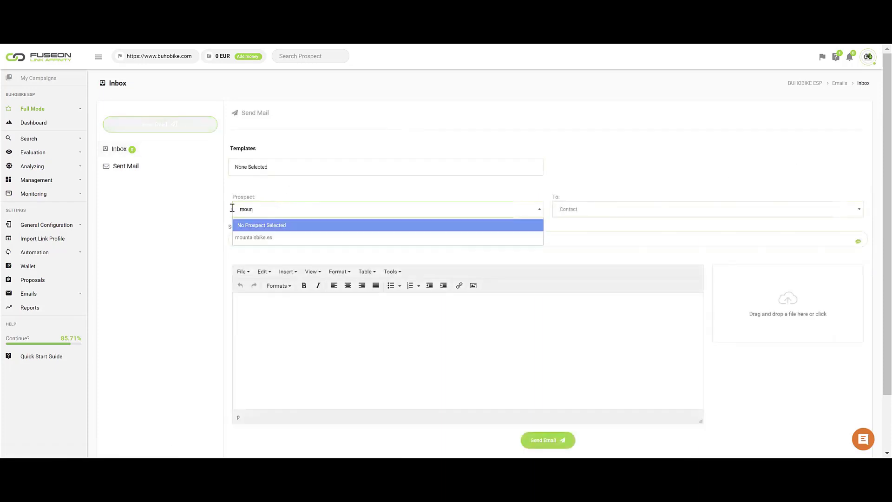
left_click(251, 237)
left_click(599, 261)
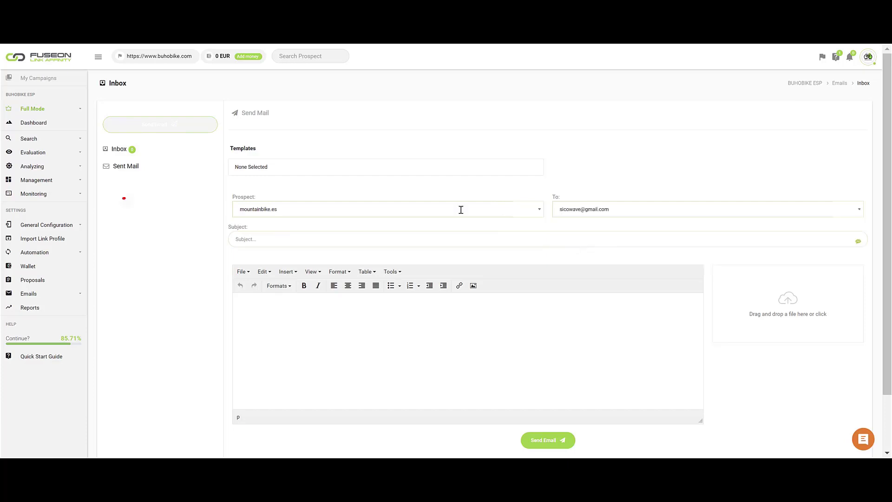
left_click(307, 169)
left_click(255, 196)
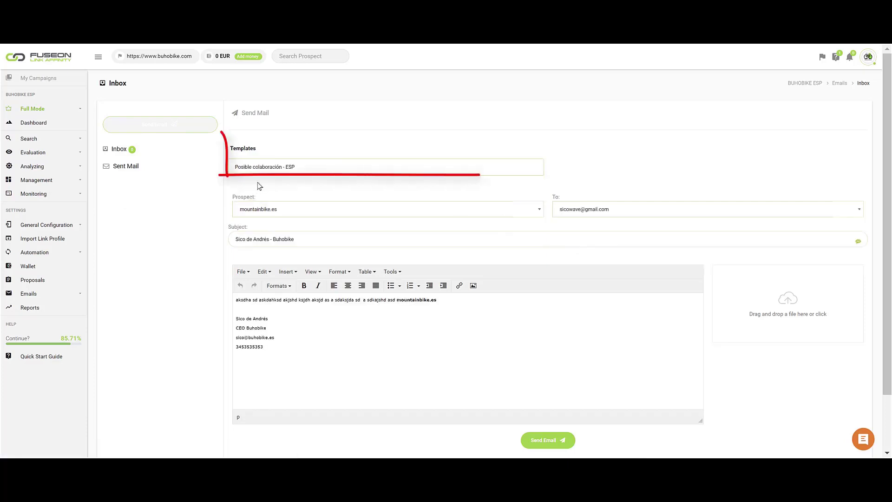
- Check the prospect's domain in the message body and send the templated email to the mountainbike.es contact
left_click_drag(438, 300, 396, 300)
left_click(403, 315)
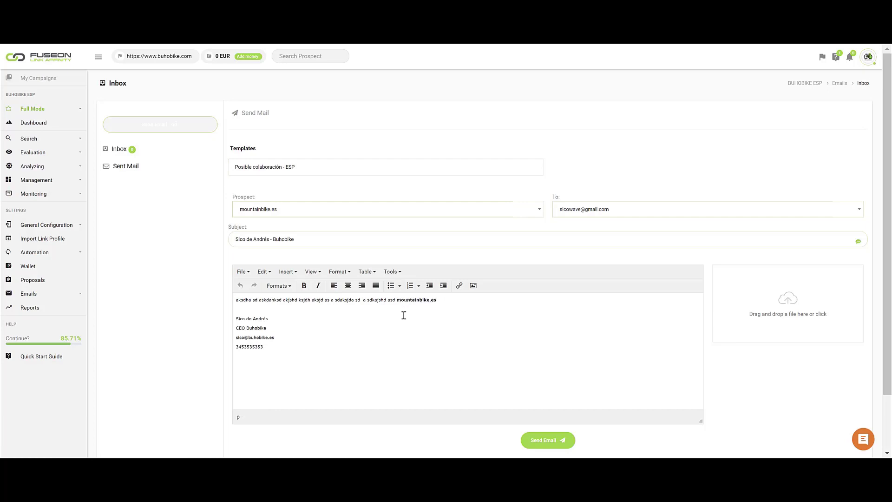
left_click(256, 310)
left_click(543, 441)
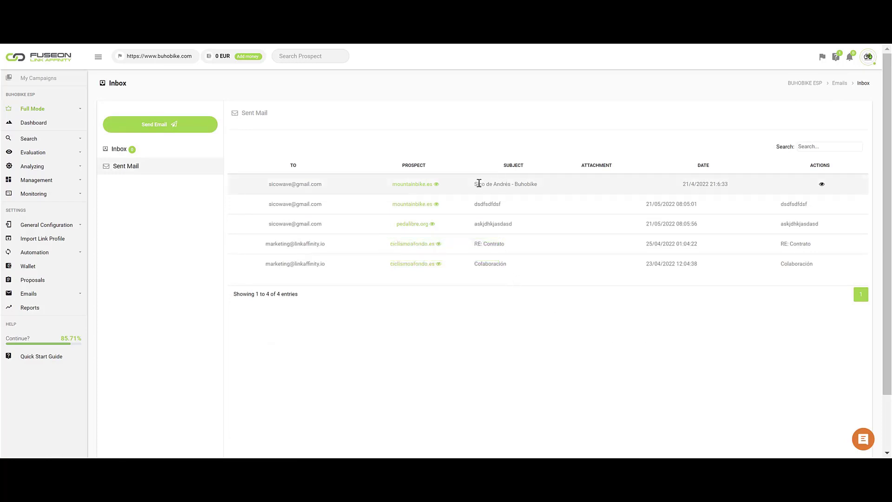
- Review the new sent email's subject in Sent Mail and examine the activity history of the mountainbike.es prospect
left_click_drag(479, 184, 530, 181)
left_click(565, 342)
left_click(418, 185)
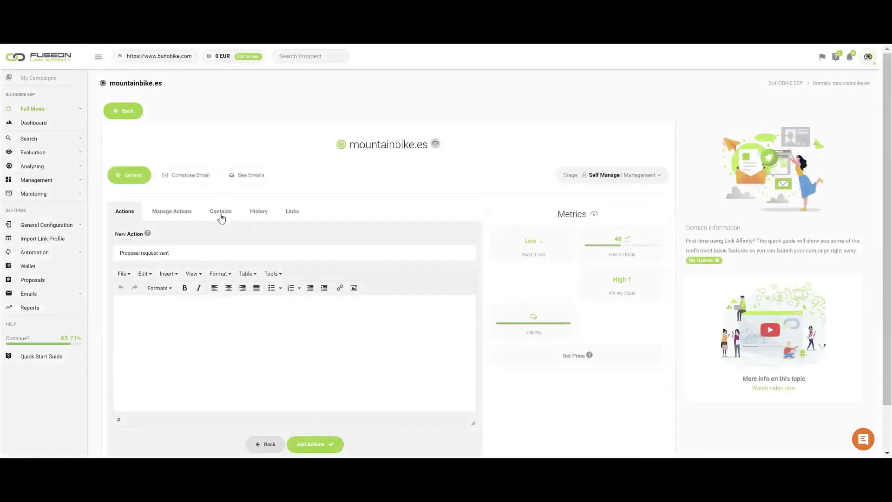
left_click(259, 211)
left_click(157, 259)
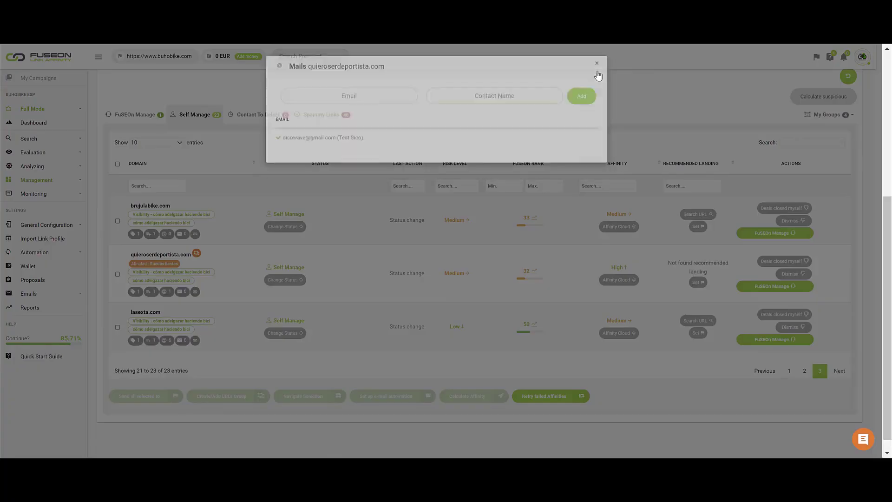
- Try an email automation for quieroserdeportista.com with the "Posible colaboración - ESP" template, toggling immediate sending and setting 5 days, without saving
left_click(596, 69)
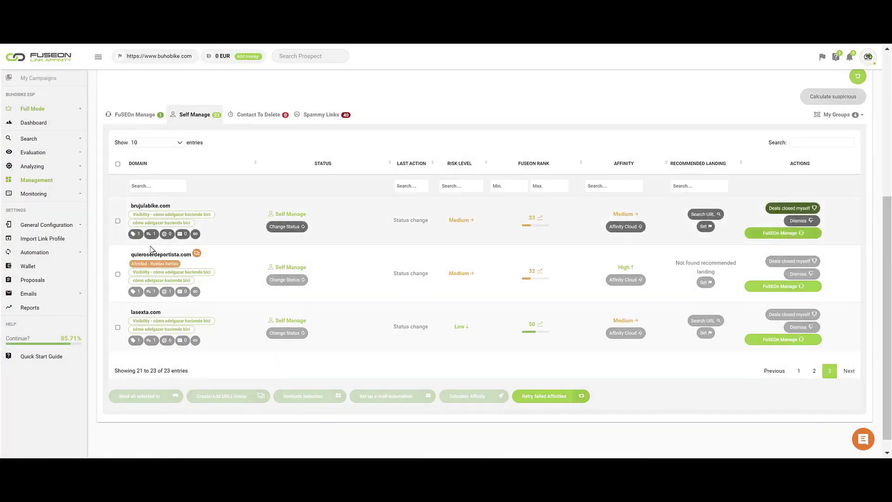
left_click(118, 275)
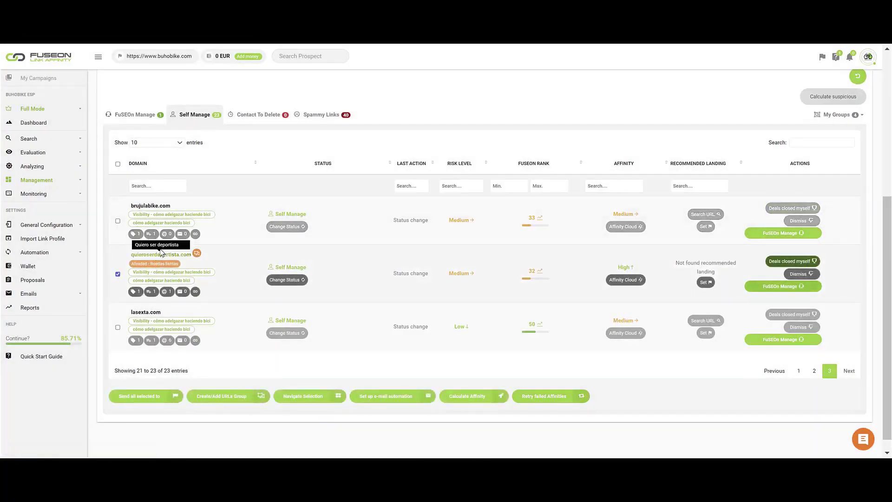
left_click(388, 397)
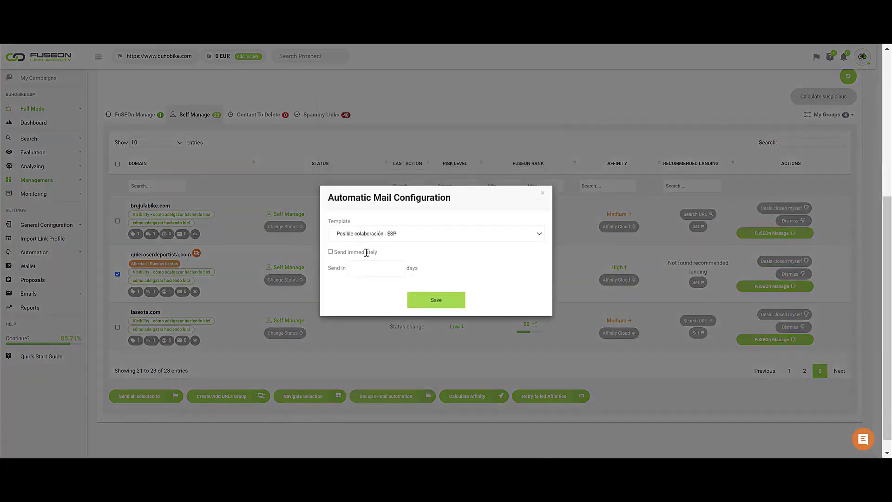
left_click(438, 233)
left_click(387, 238)
left_click(330, 252)
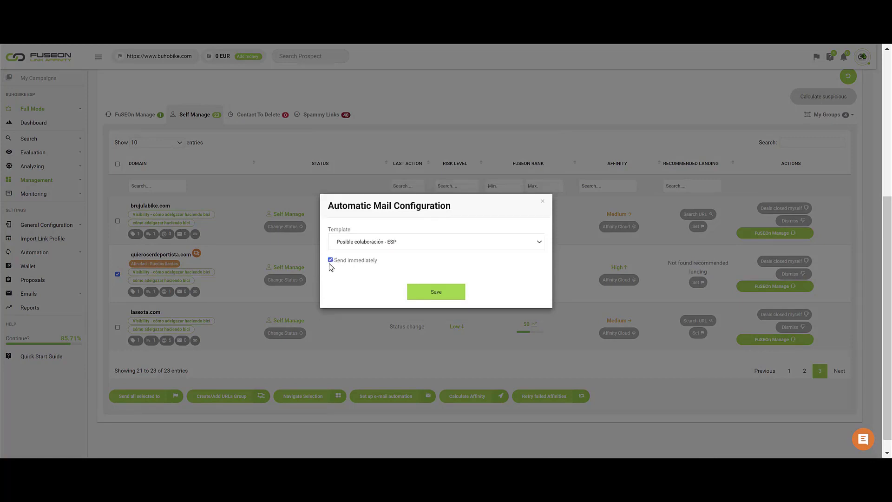
left_click(330, 260)
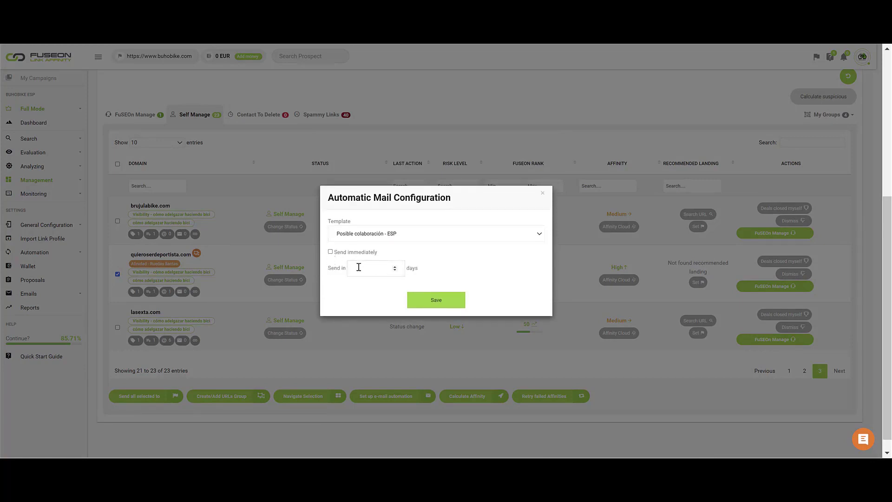
left_click(264, 199)
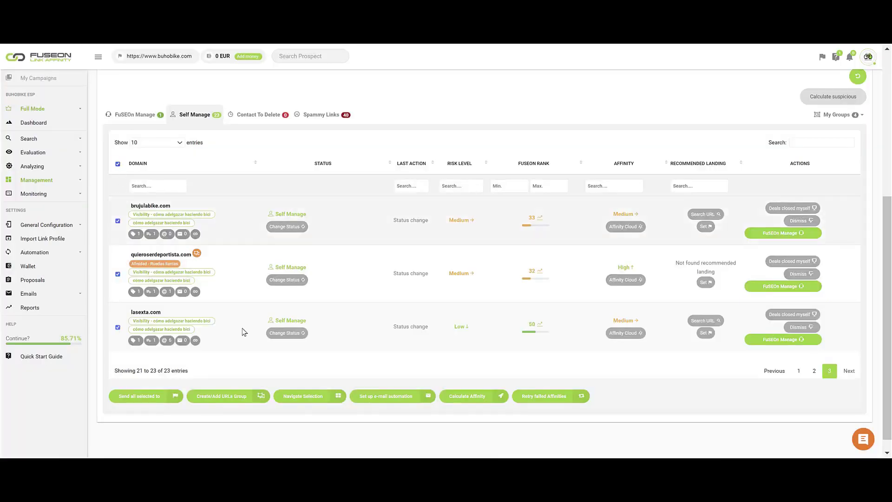
- Open the email automation settings for all listed prospects, close them without saving and clear the selection
left_click(383, 397)
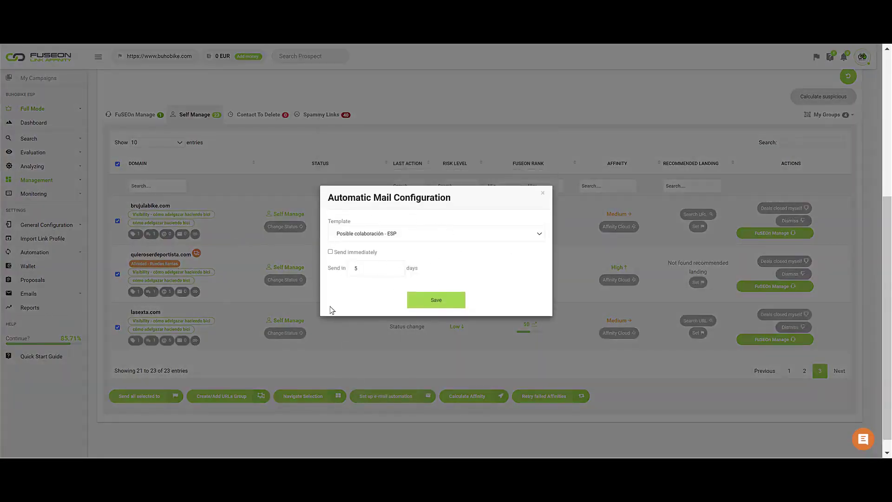
left_click(542, 193)
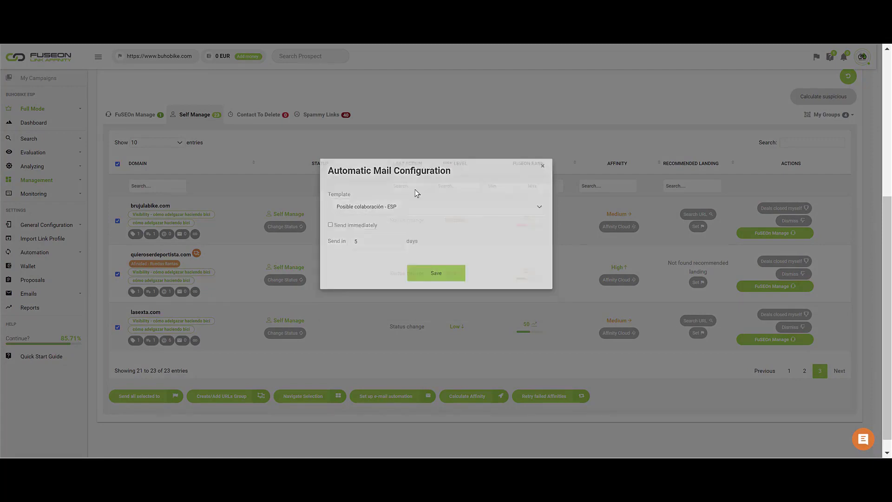
left_click(118, 163)
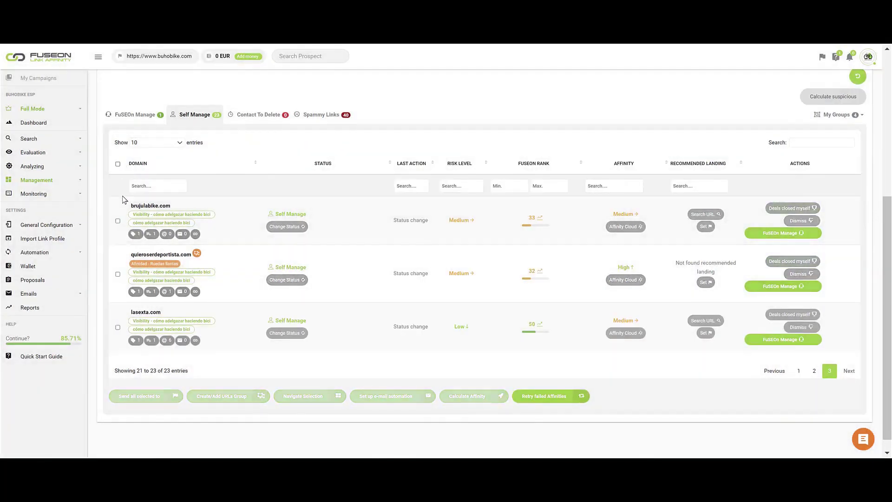
- Compose an email from the quieroserdeportista.com prospect page to its Gmail contact using the "Posible colaboración - ESP" template
left_click(147, 256)
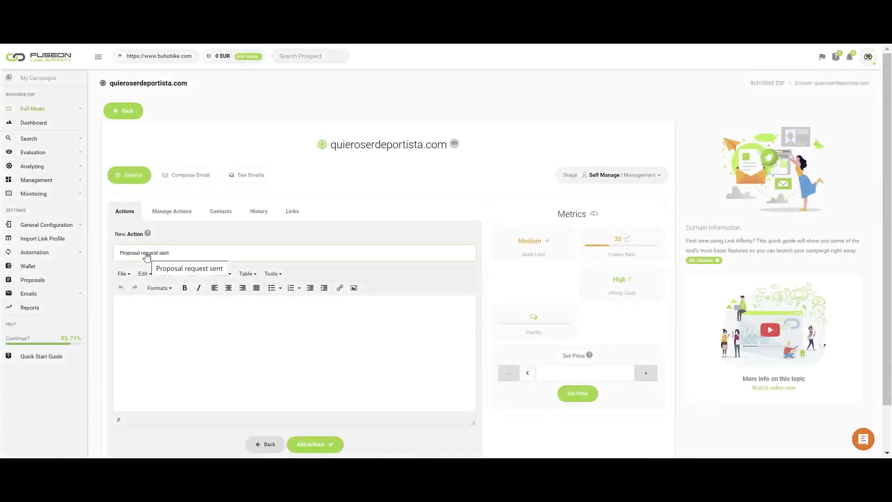
left_click(185, 179)
left_click(194, 228)
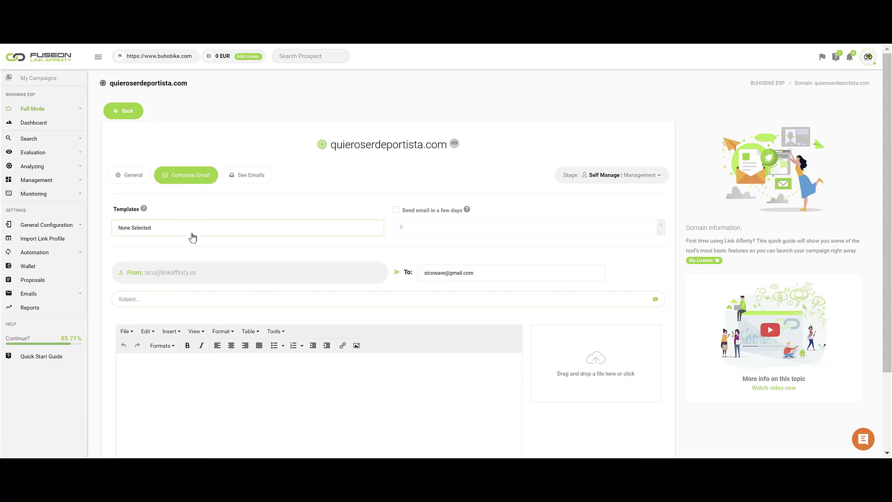
left_click(149, 255)
left_click(454, 275)
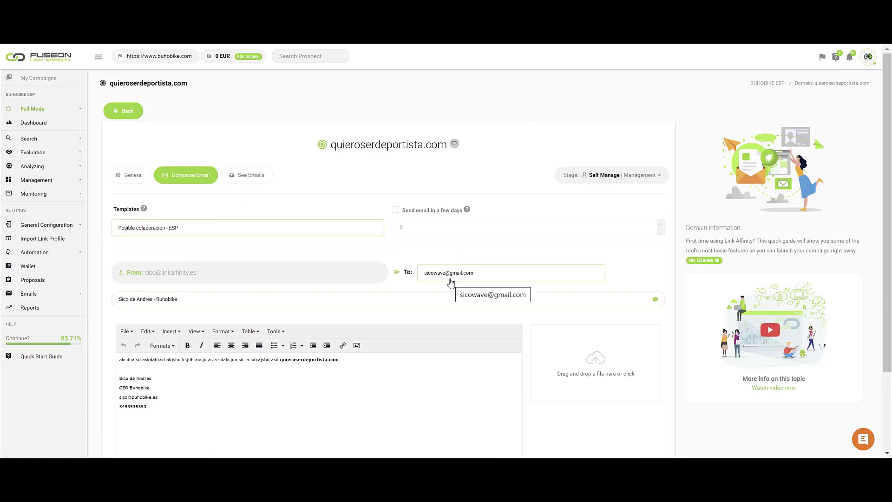
left_click(441, 256)
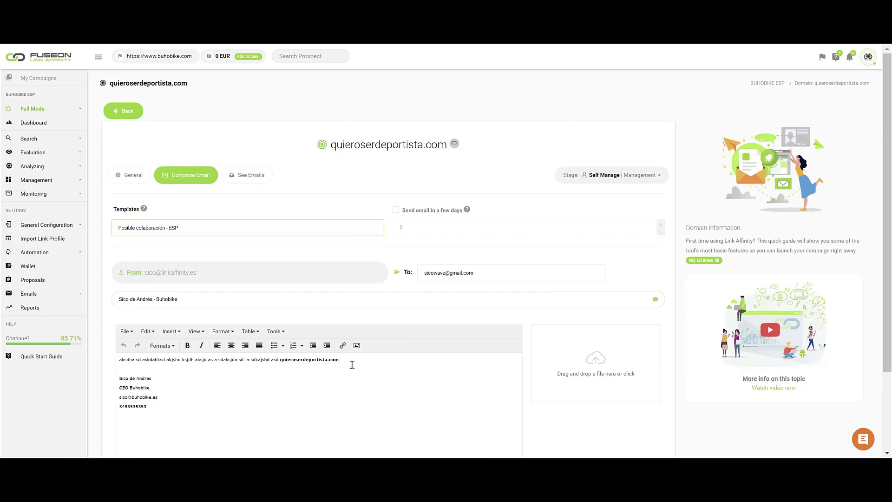
left_click(293, 365)
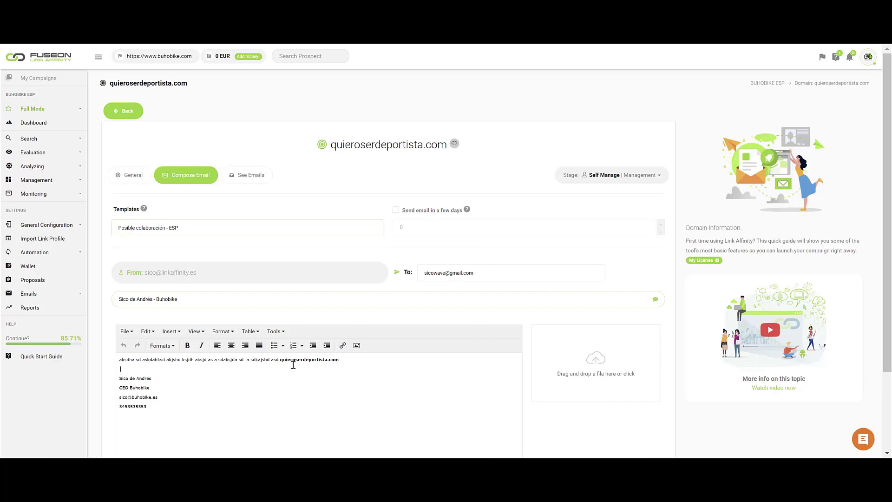
- Schedule the quieroserdeportista.com email to go out in 5 days and submit it
left_click(397, 210)
left_click(408, 228)
type("5")
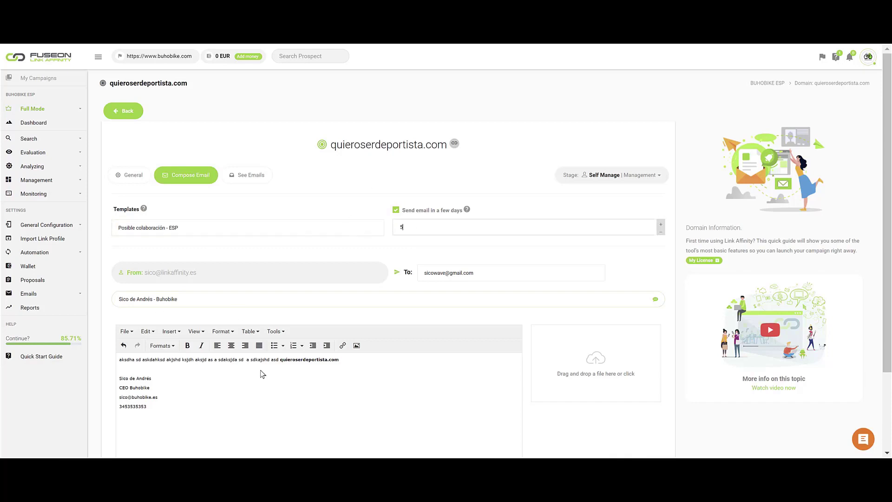
left_click(303, 397)
scroll(447, 405, "down", 2)
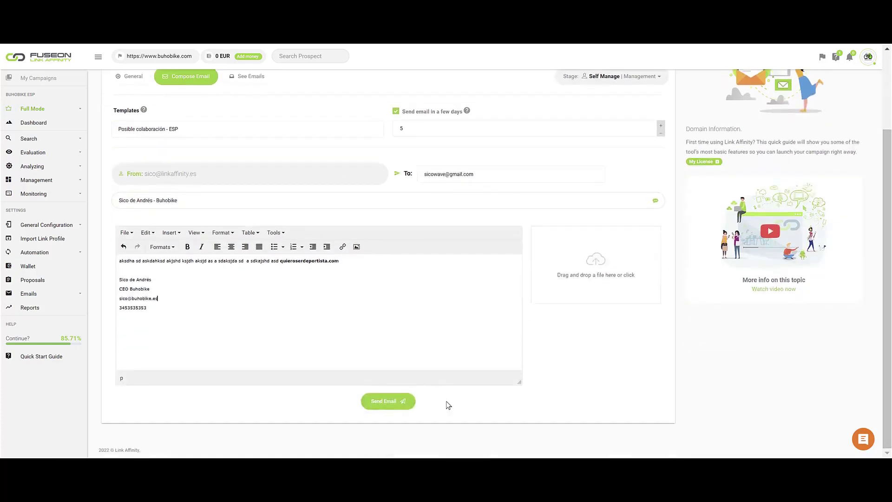
left_click(385, 405)
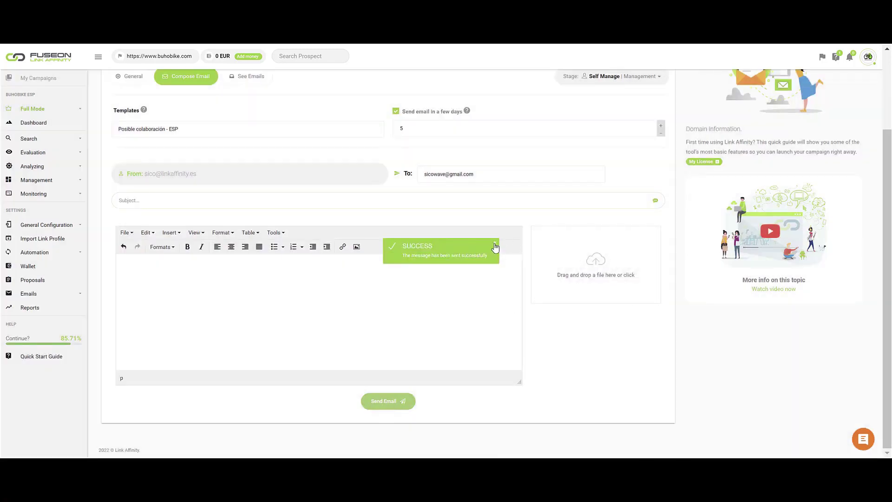
left_click(495, 247)
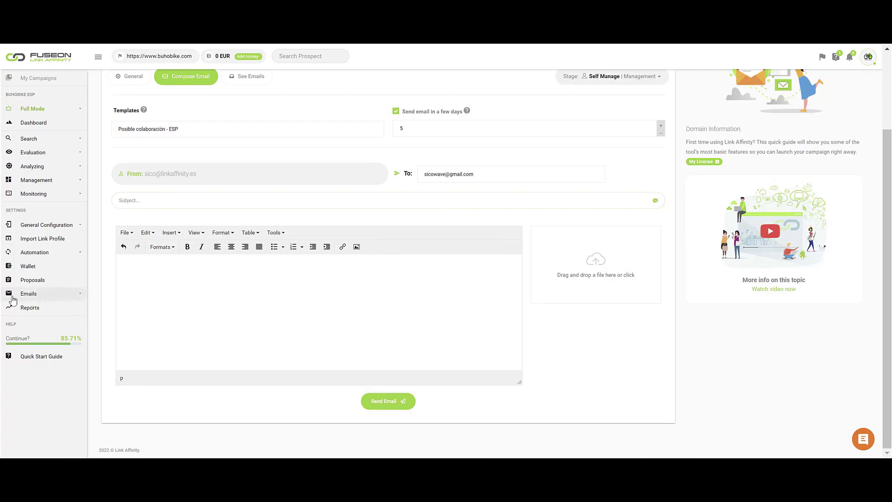
- List the scheduled emails and delete the one for quieroserdeportista.com
left_click(59, 294)
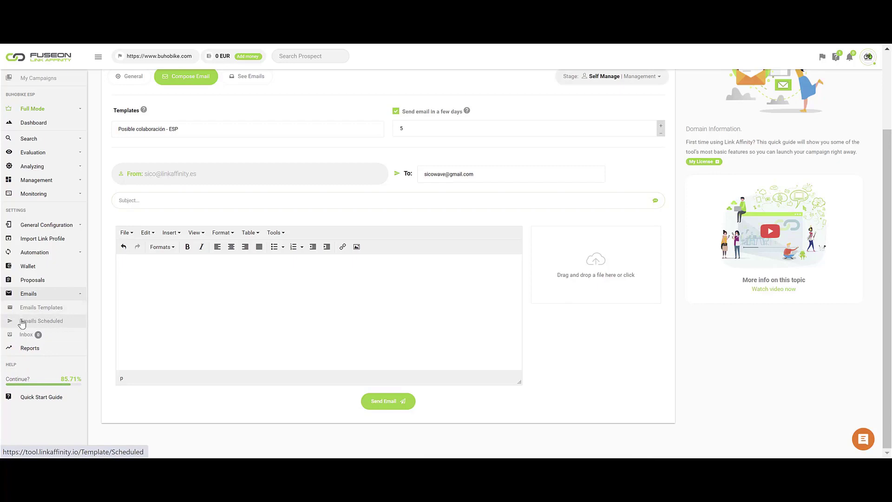
left_click(38, 323)
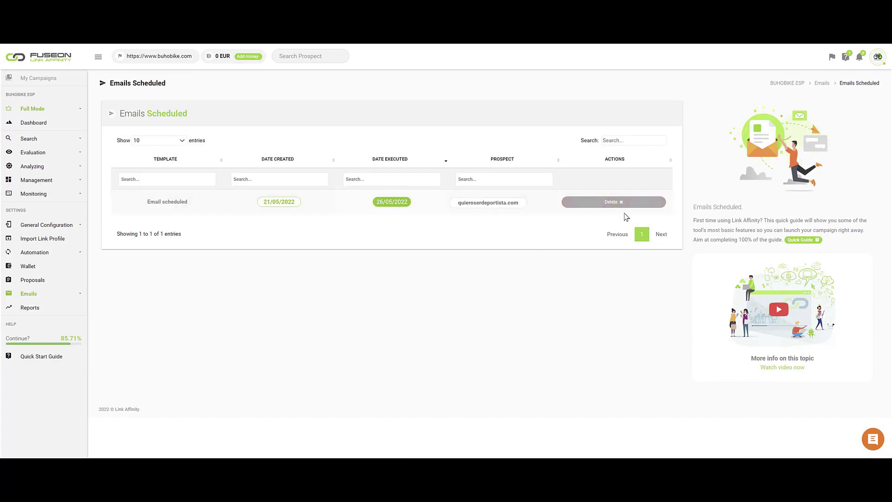
left_click(615, 203)
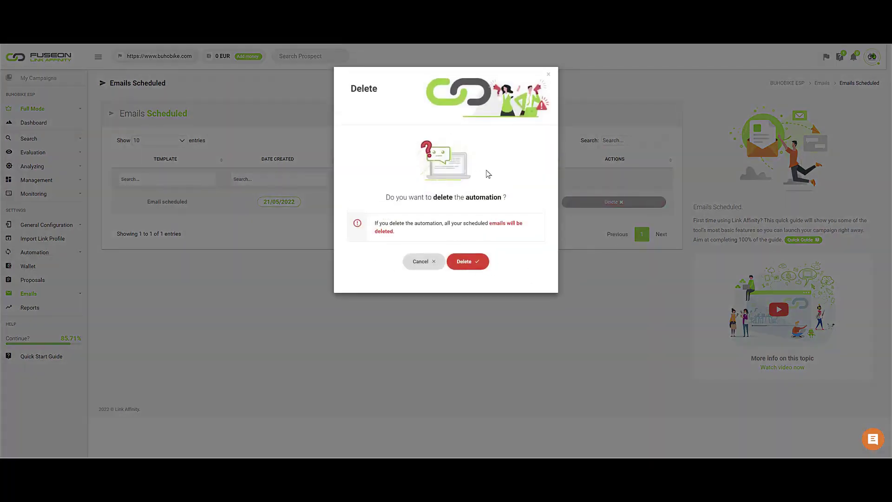
left_click(463, 261)
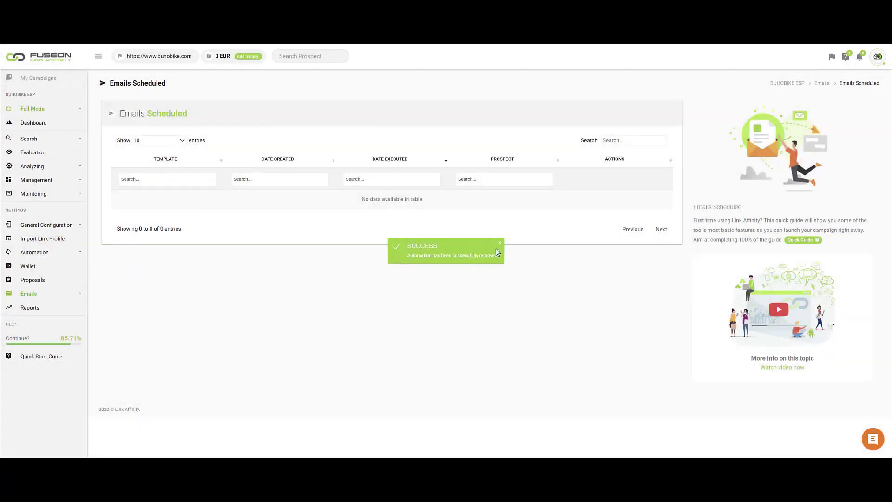